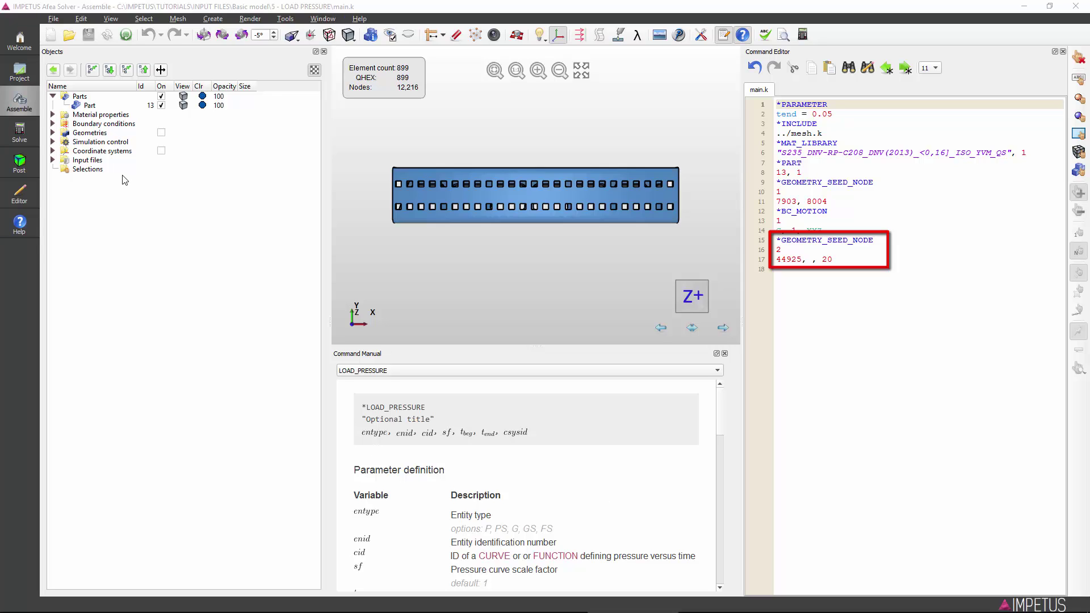
# Display the second seed-node geometry and orbit the view to expose its top face.
pyautogui.click(54, 134)
pyautogui.click(78, 150)
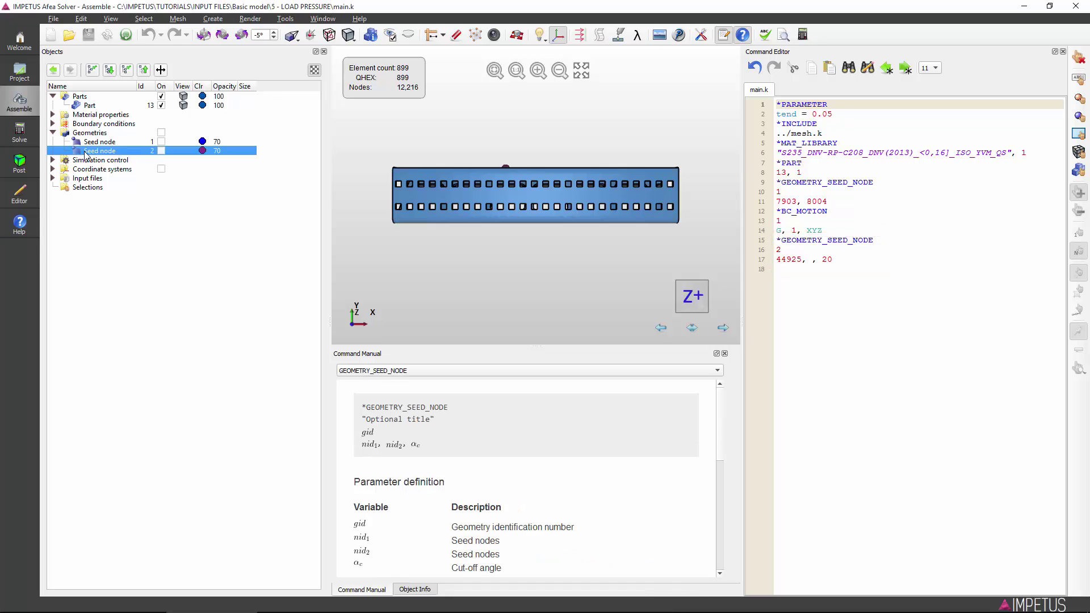
pyautogui.moveTo(491, 184); pyautogui.dragTo(432, 242)
pyautogui.moveTo(561, 217); pyautogui.dragTo(671, 239)
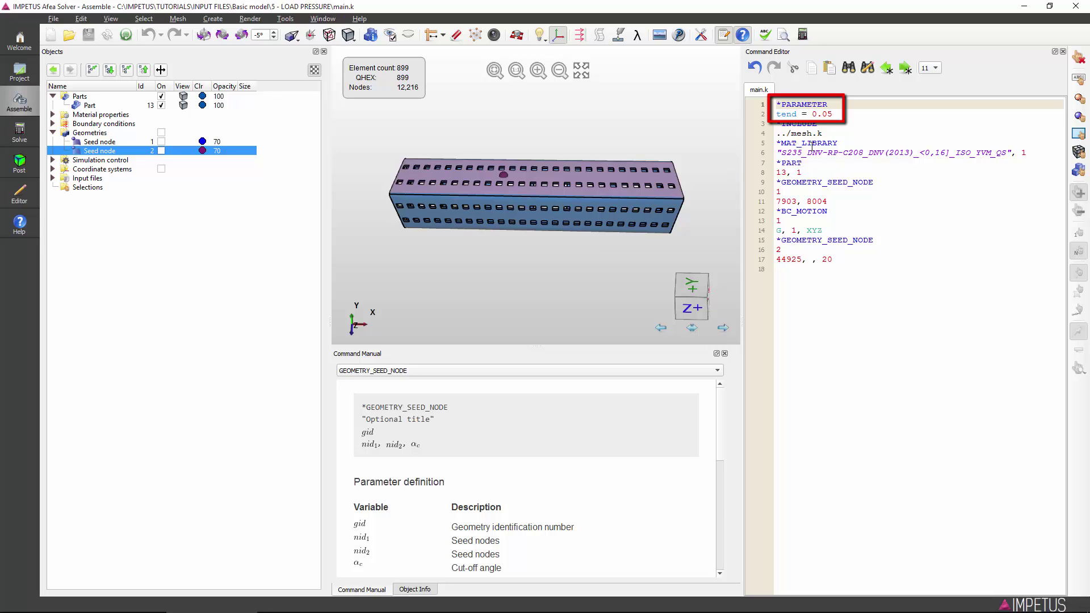
# Look up the *PARAMETER keyword in the Command Manual from the tend = 0.05 line.
pyautogui.click(856, 116)
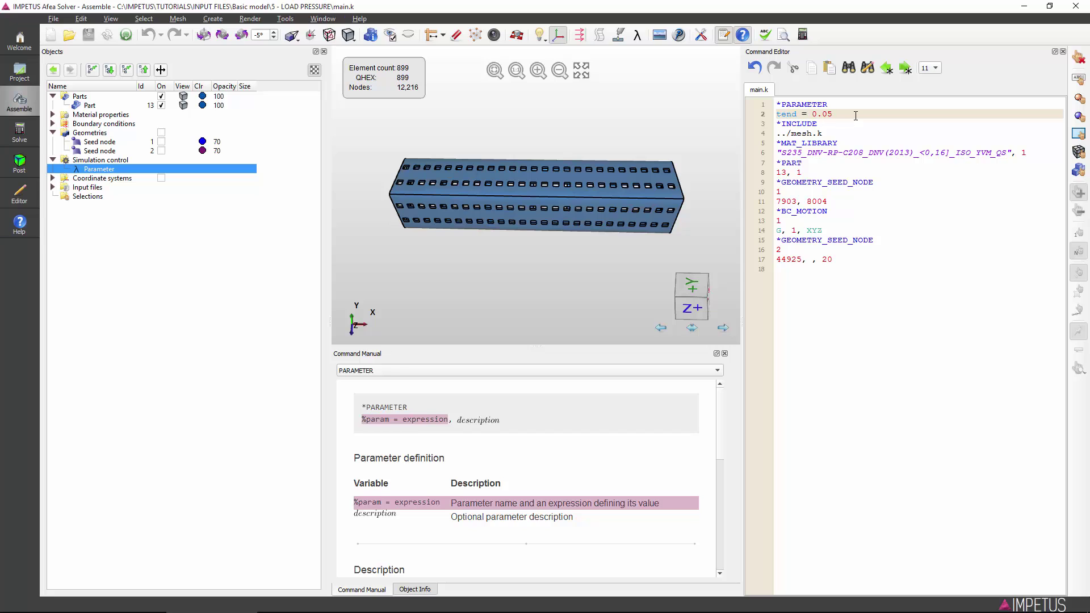
# Enter the *LOAD_PRESSURE keyword on empty line 18 at the end of main.k.
pyautogui.click(879, 273)
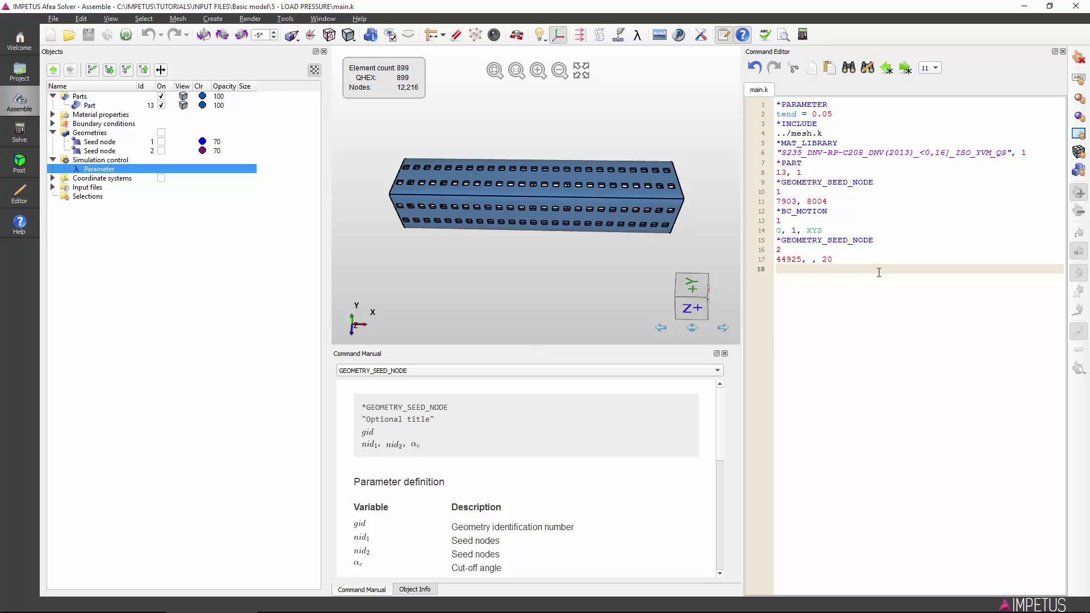
pyautogui.write('*LOAD_')
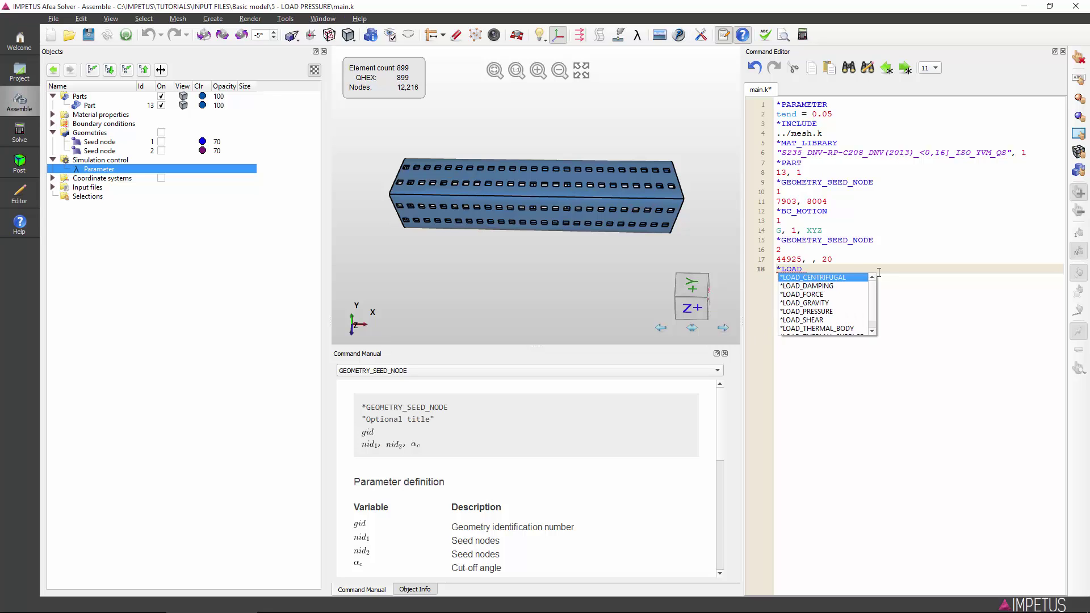
pyautogui.press('Escape')
pyautogui.write('PRESSURE')
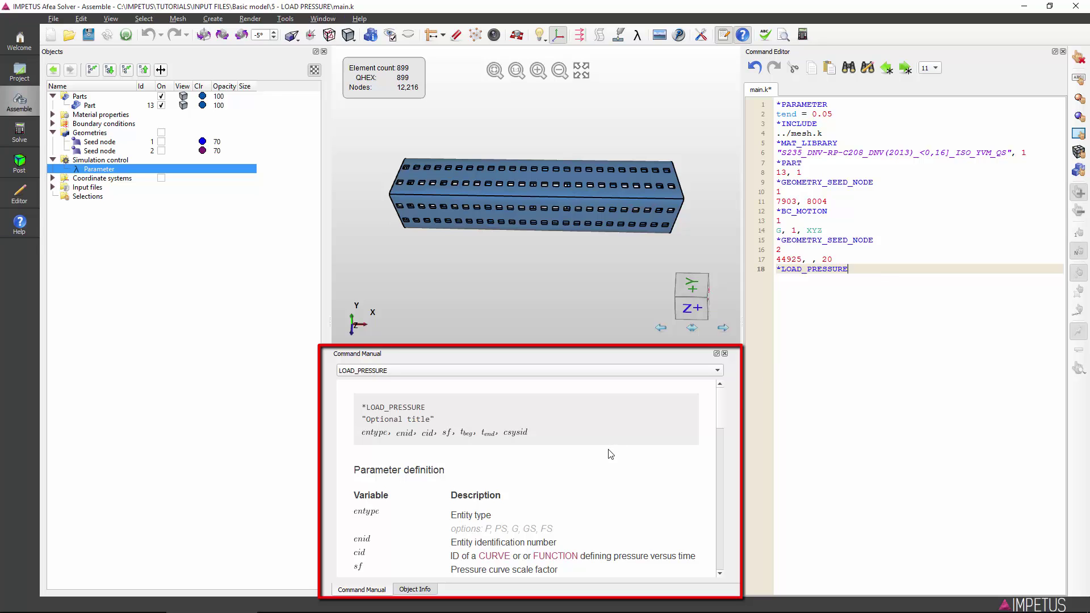
pyautogui.scroll(-15, 608, 453)
pyautogui.scroll(3, 609, 455)
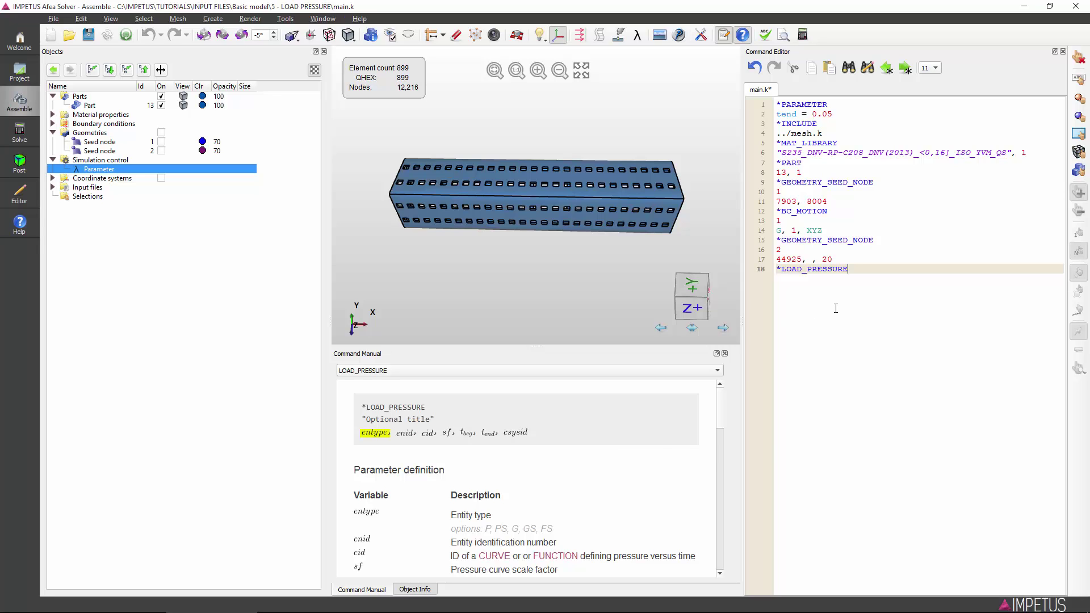
# Give *LOAD_PRESSURE the data line G, 2, 1 and start a new line.
pyautogui.press('Return')
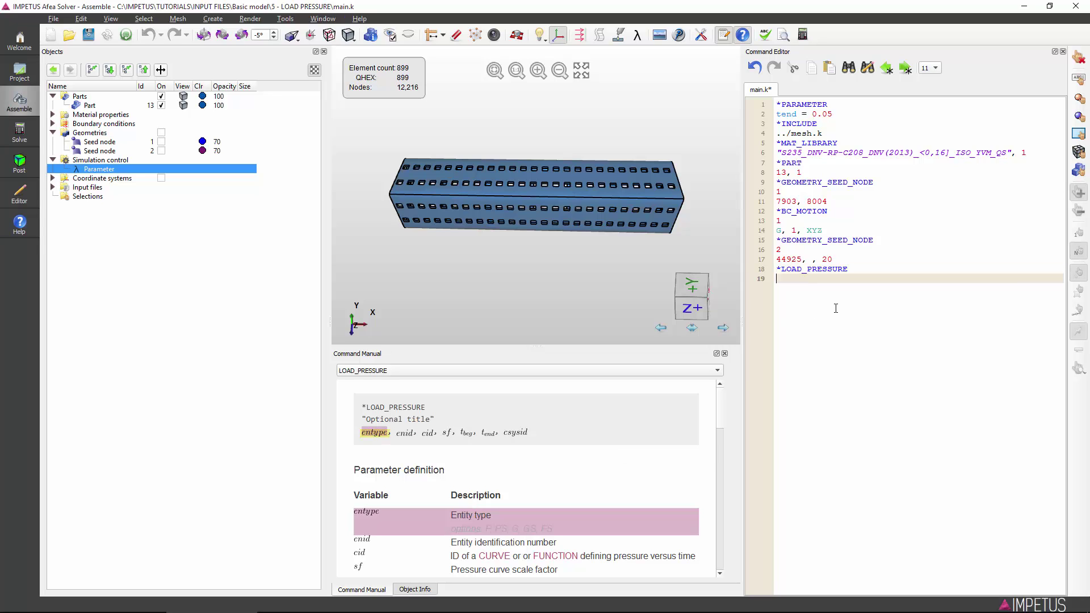
pyautogui.write('G,')
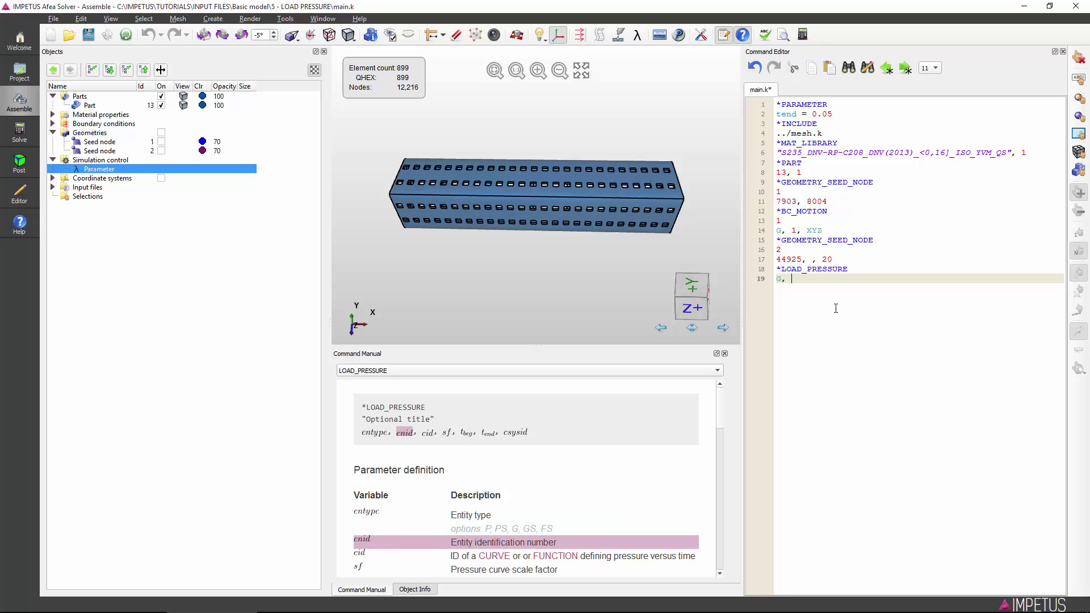
pyautogui.write(' 2, 1')
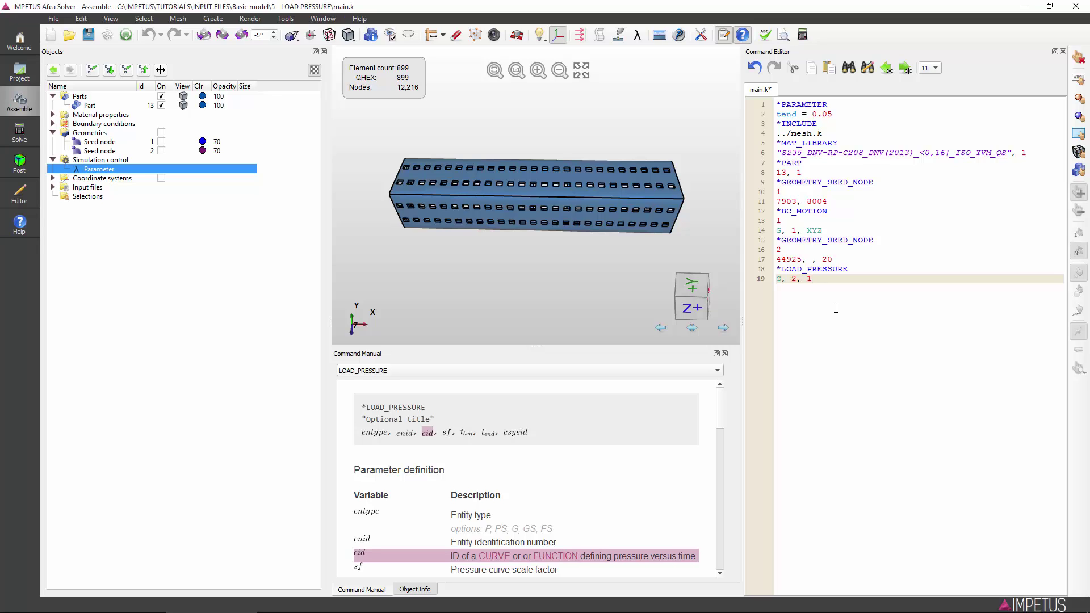
pyautogui.press('Return')
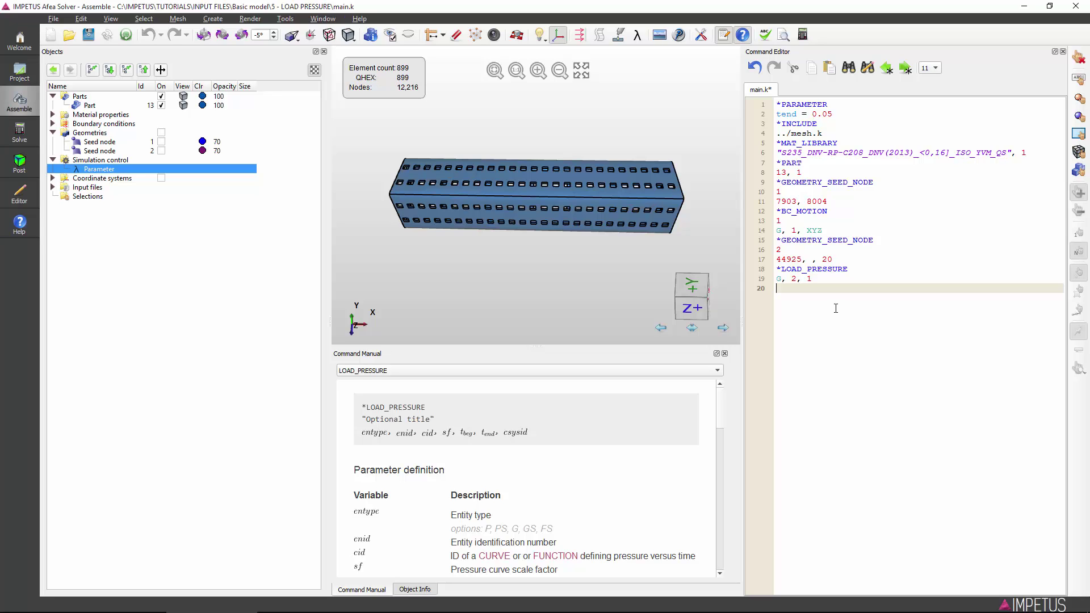
# Write the *CURVE keyword with curve ID 1 and first point 0, 0.
pyautogui.write('CURVE')
pyautogui.press('Return')
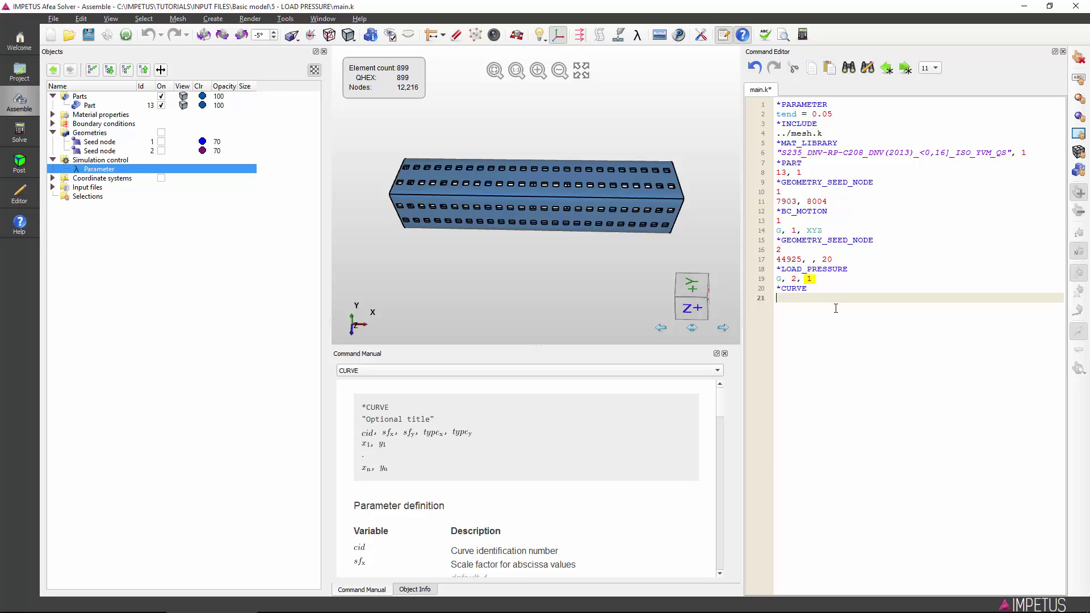
pyautogui.write('1')
pyautogui.press('Return')
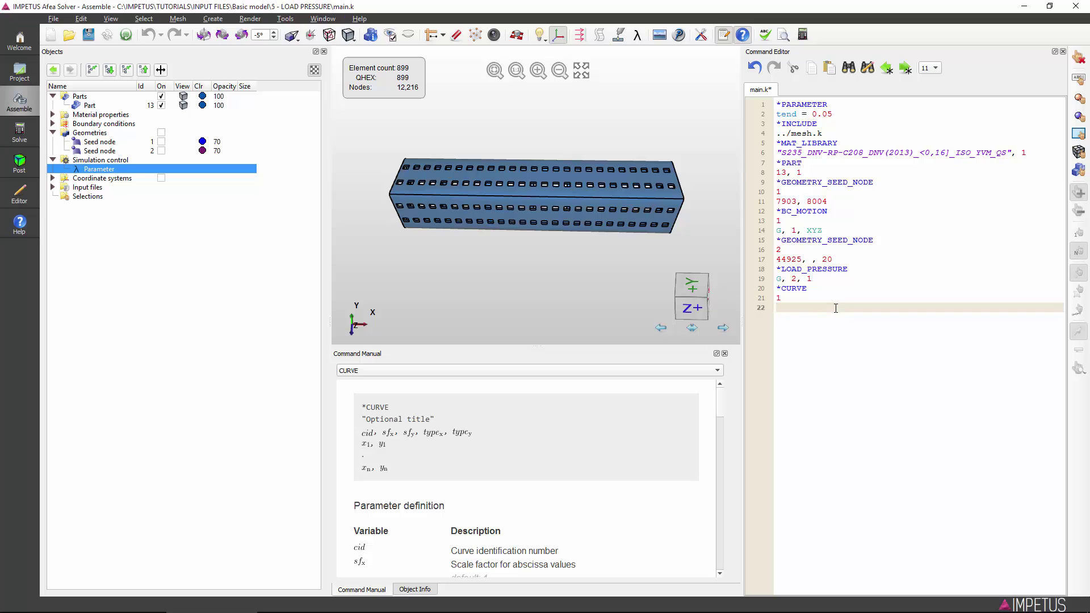
pyautogui.write('0, 0')
pyautogui.press('Return')
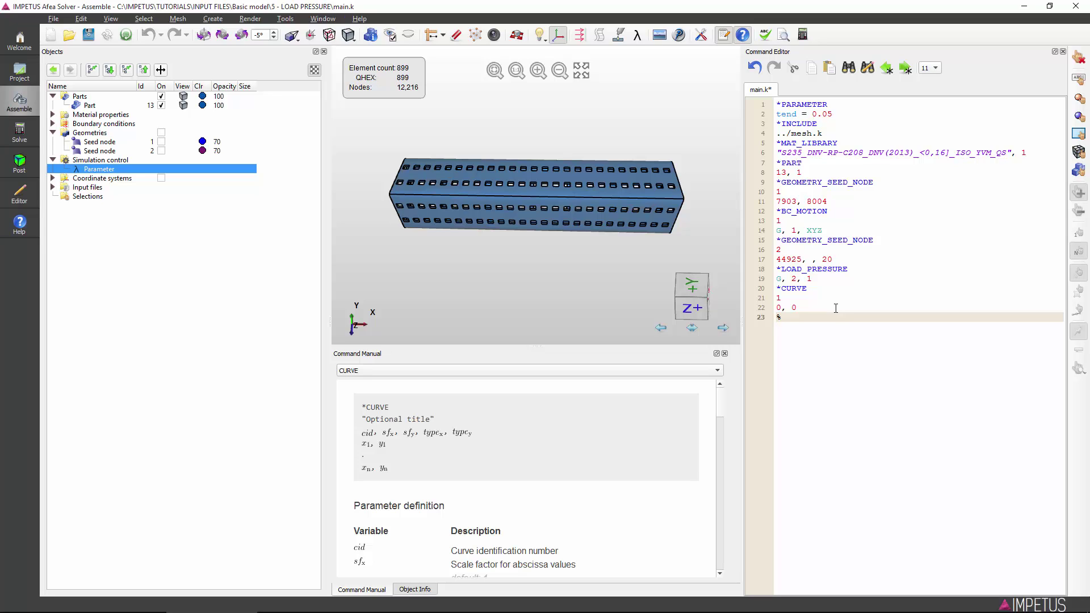
# Add curve points [%tend]/2, 2e6 and %tend, 0 to complete the triangular pulse.
pyautogui.write('tend')
pyautogui.write('/2')
pyautogui.press('Left')
pyautogui.press('Left')
pyautogui.write('][')
pyautogui.press('End')
pyautogui.write(', 2e6')
pyautogui.press('Return')
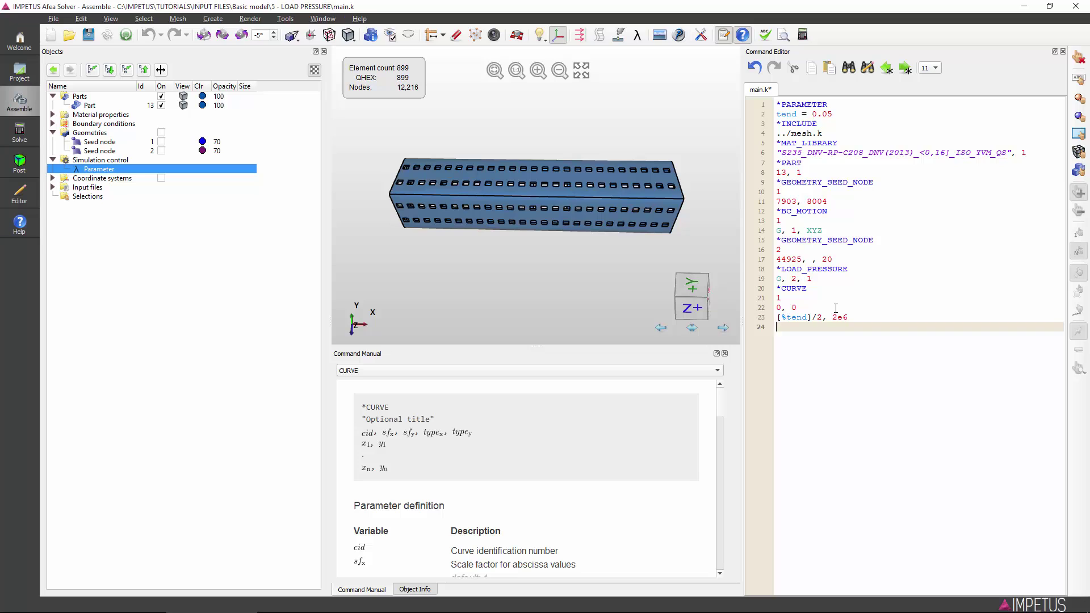
pyautogui.write('%tend, 0')
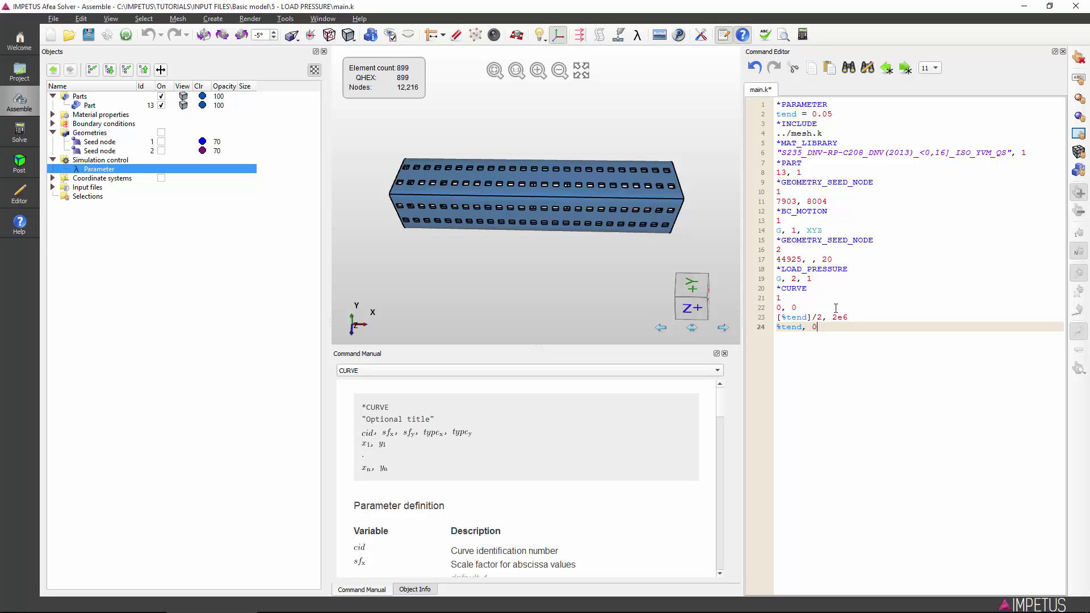